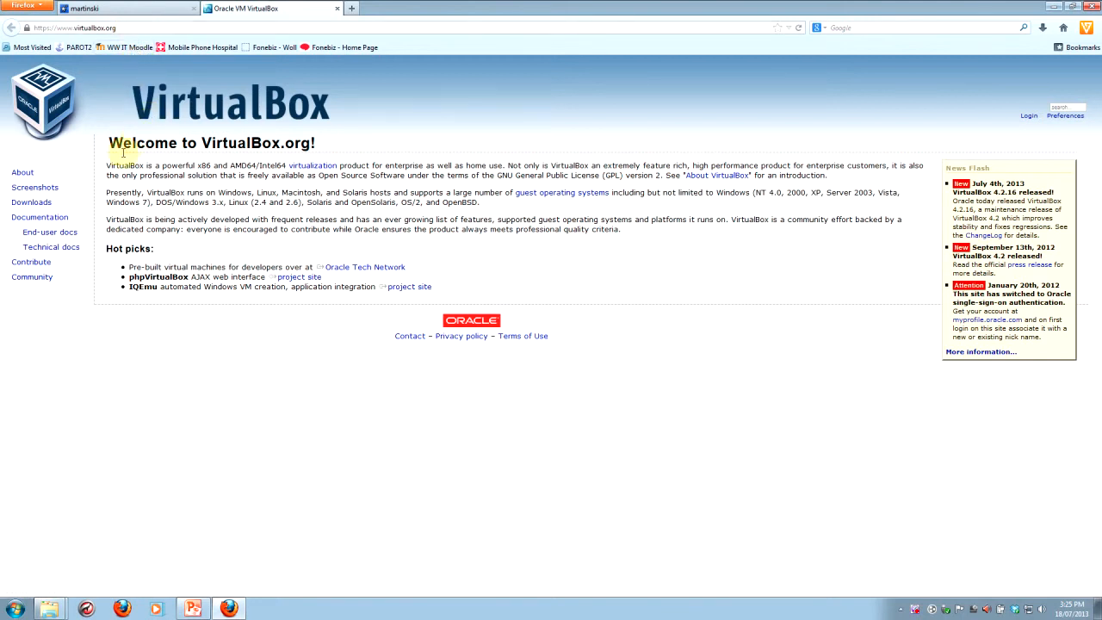
Step: Open the VirtualBox downloads page and review the packages offered per host platform, including the Linux hosts list
click(37, 206)
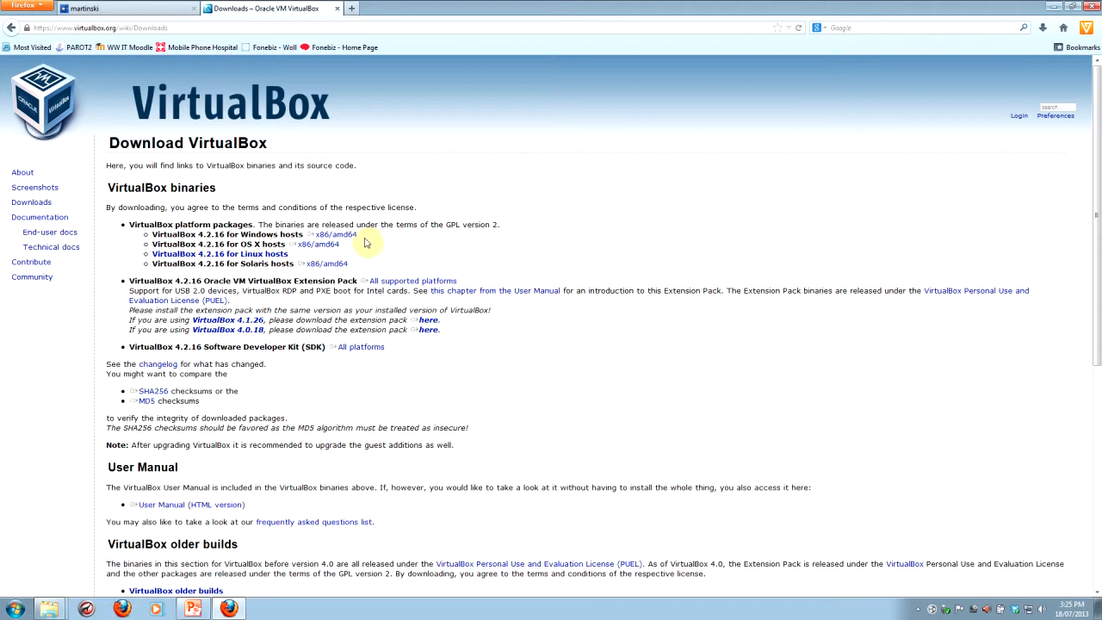
click(327, 236)
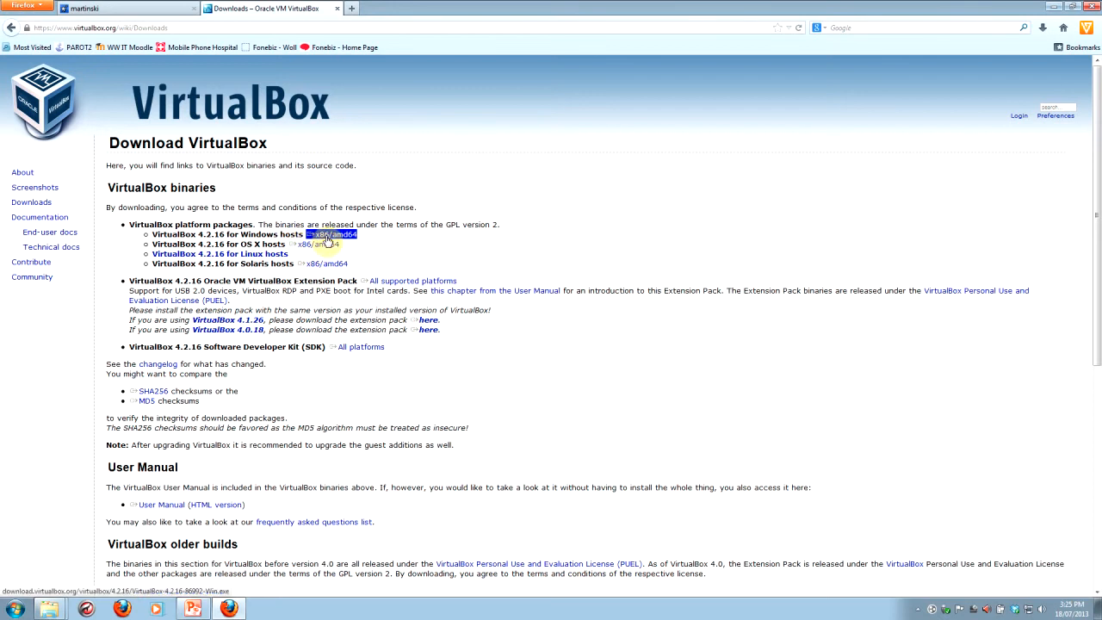
click(328, 246)
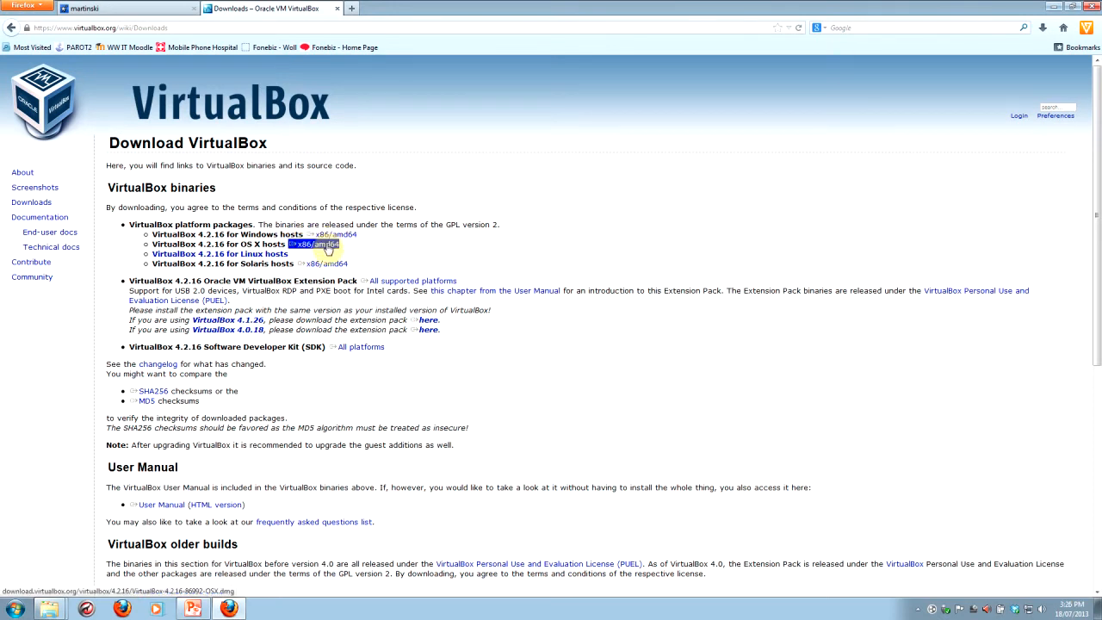
click(329, 264)
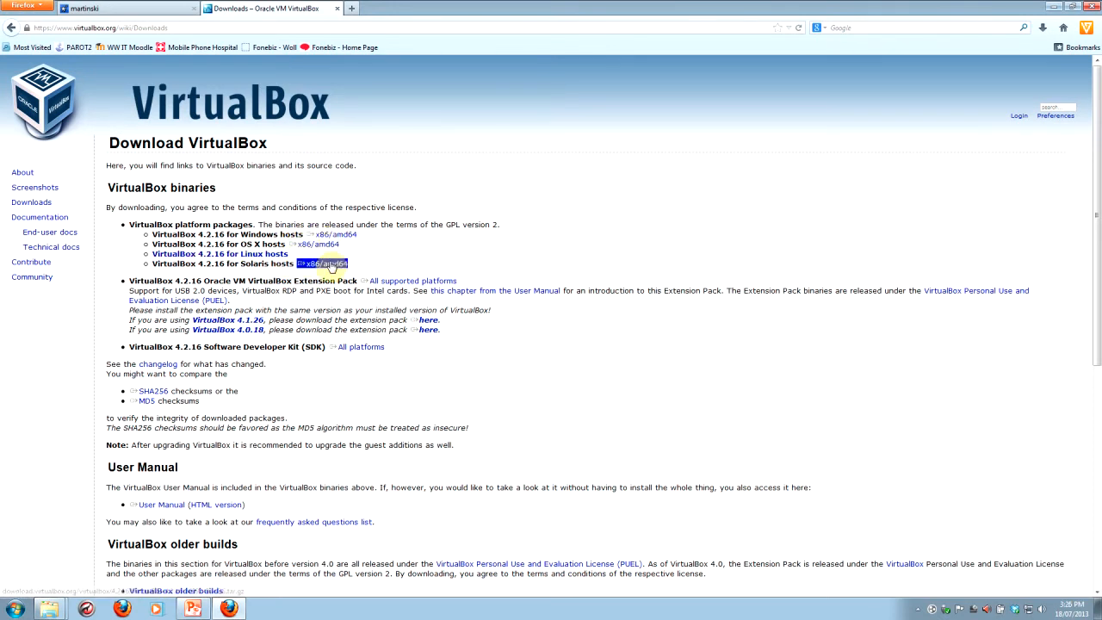
click(281, 256)
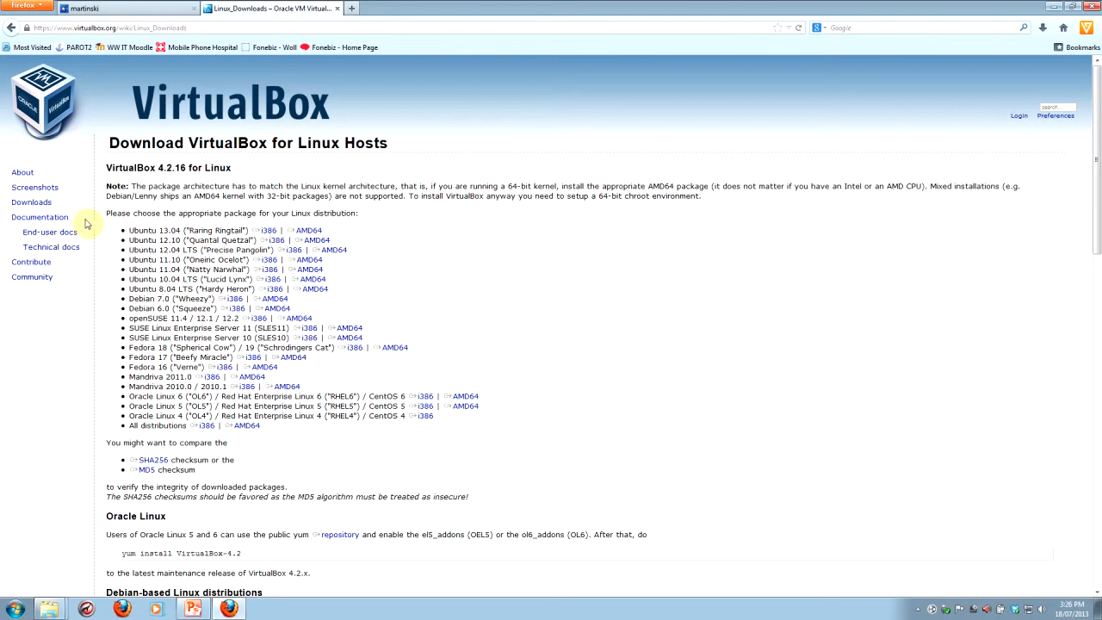
Step: From the main downloads page, save the VirtualBox 4.2.16 installer for Windows hosts and the Extension Pack for all supported platforms
click(43, 207)
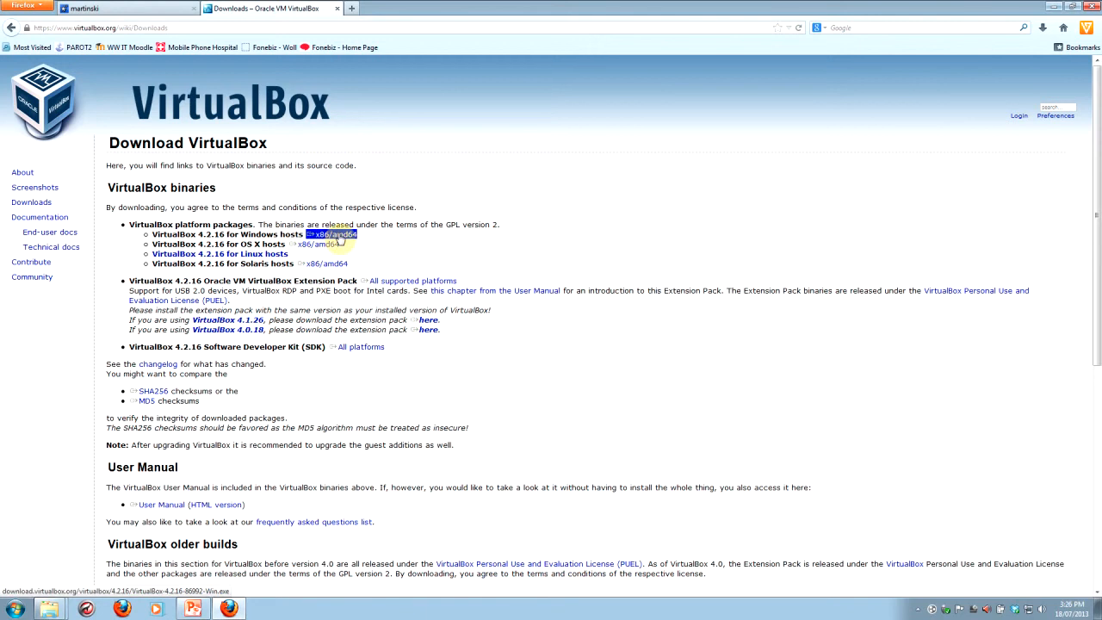
click(340, 238)
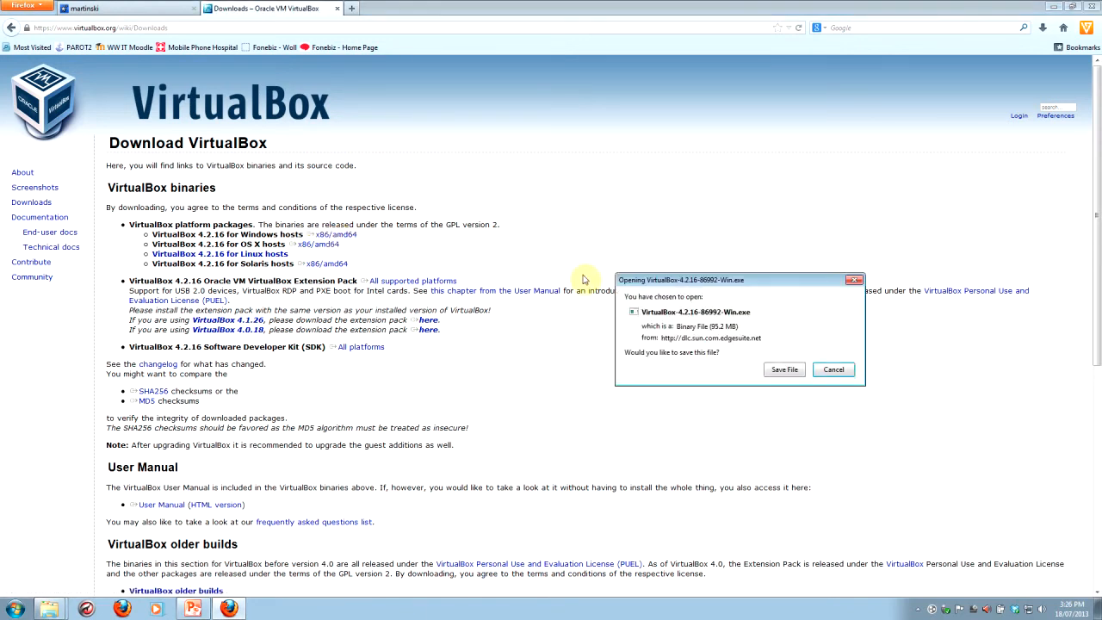
click(785, 373)
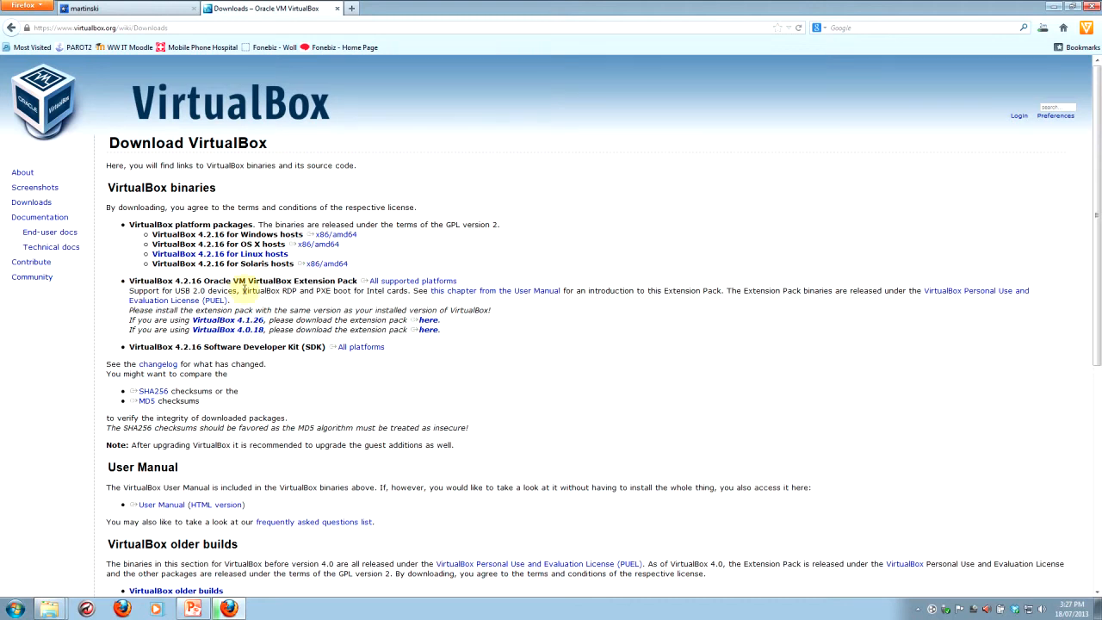
click(411, 281)
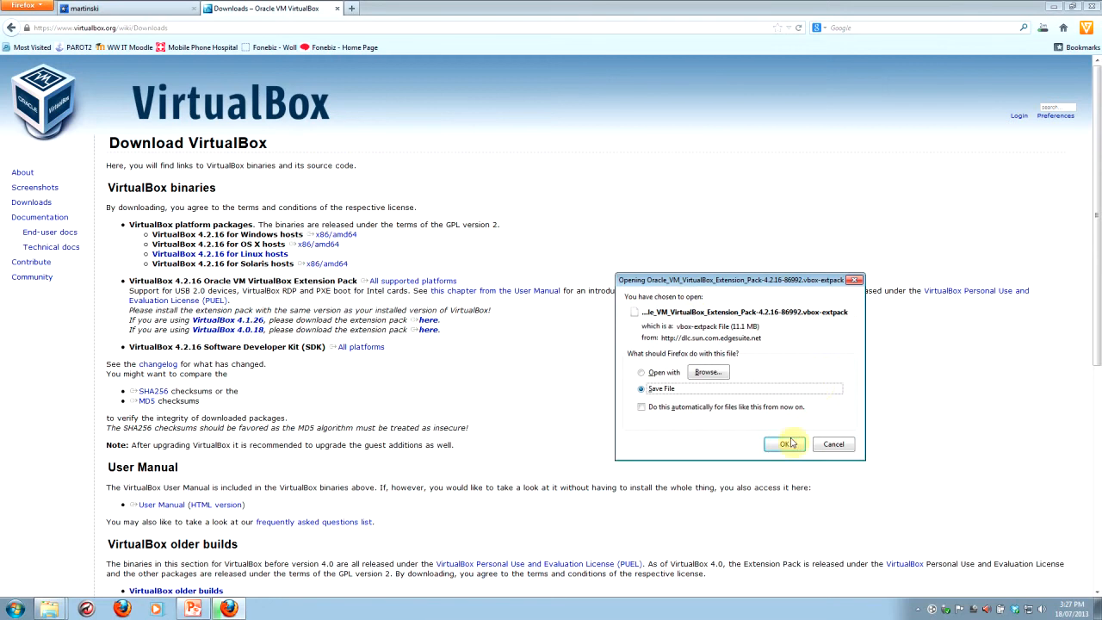
click(786, 444)
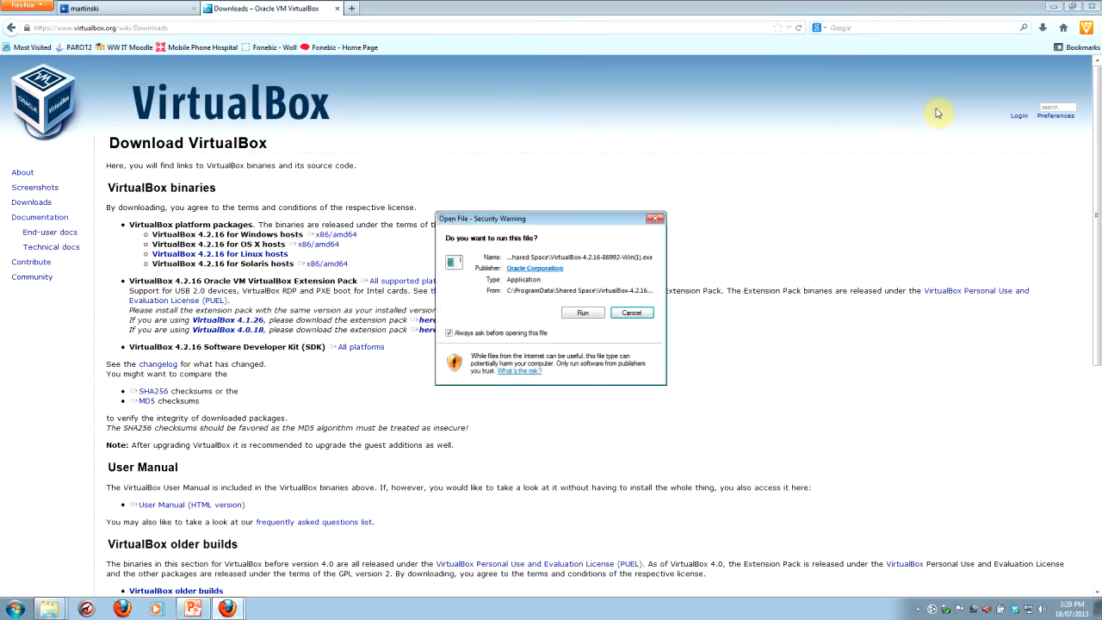
Step: Run the VirtualBox 4.2.16 installer with the default features, location and shortcuts, accept the network interruption, and start the installation
click(582, 312)
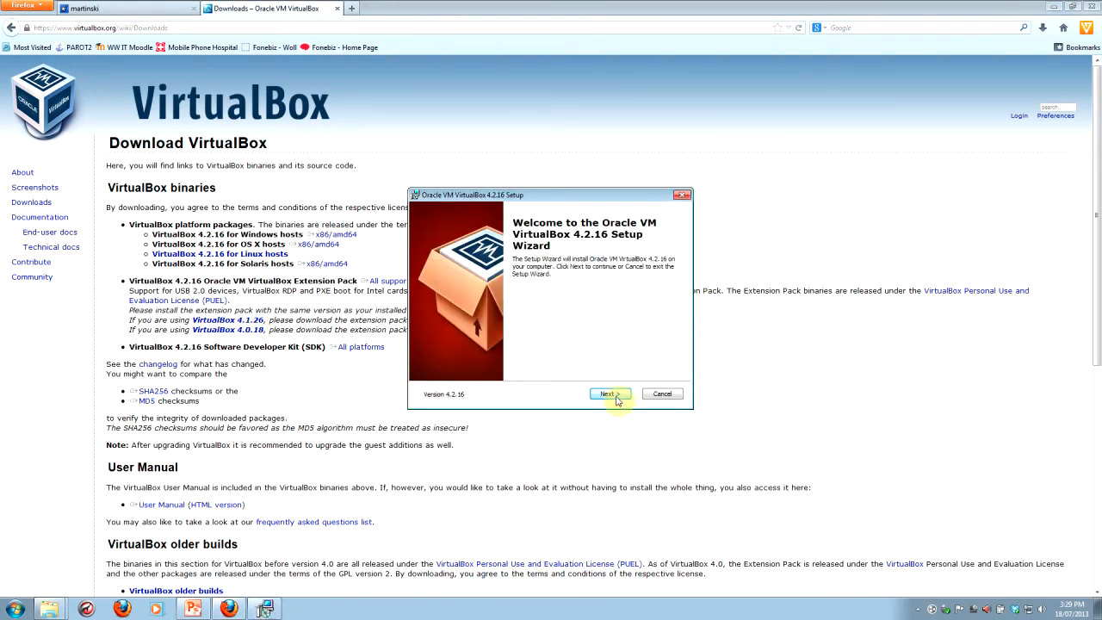
click(612, 395)
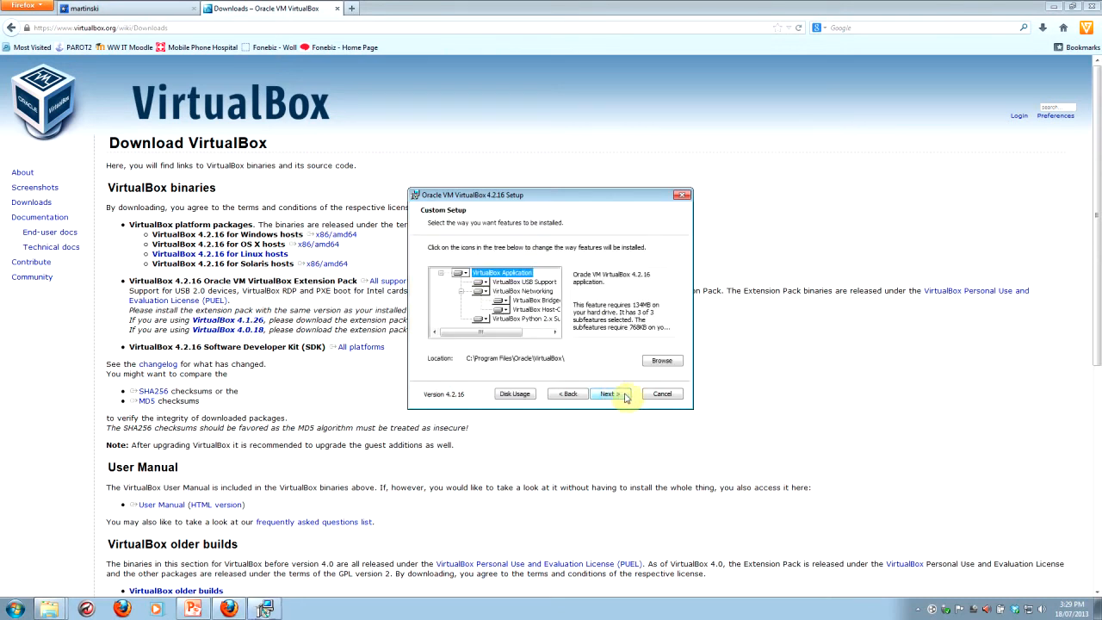
click(609, 393)
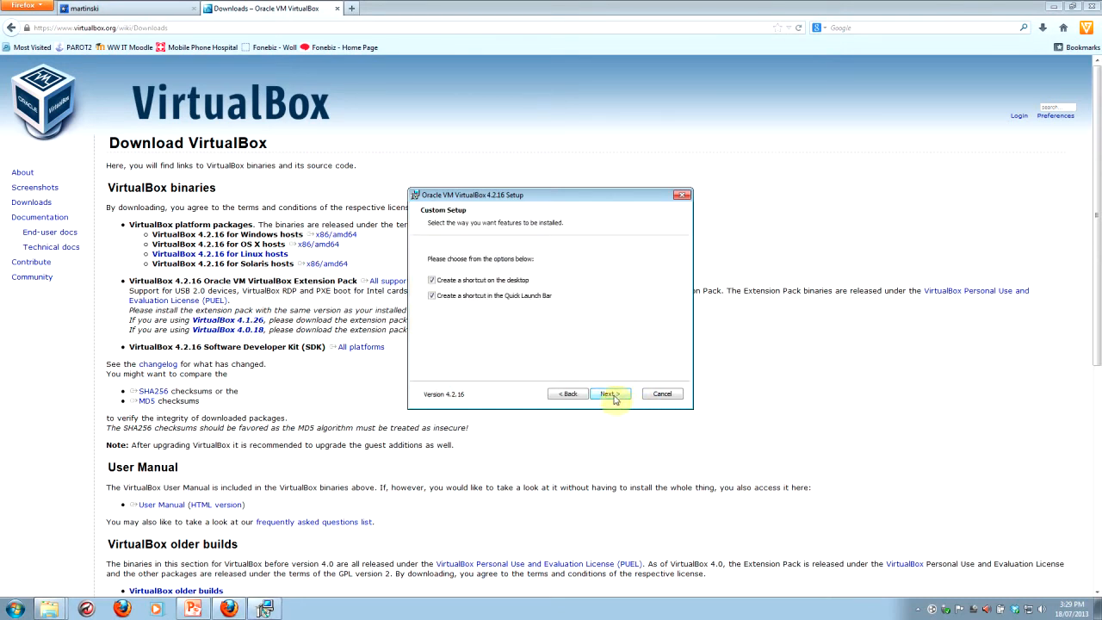
click(613, 396)
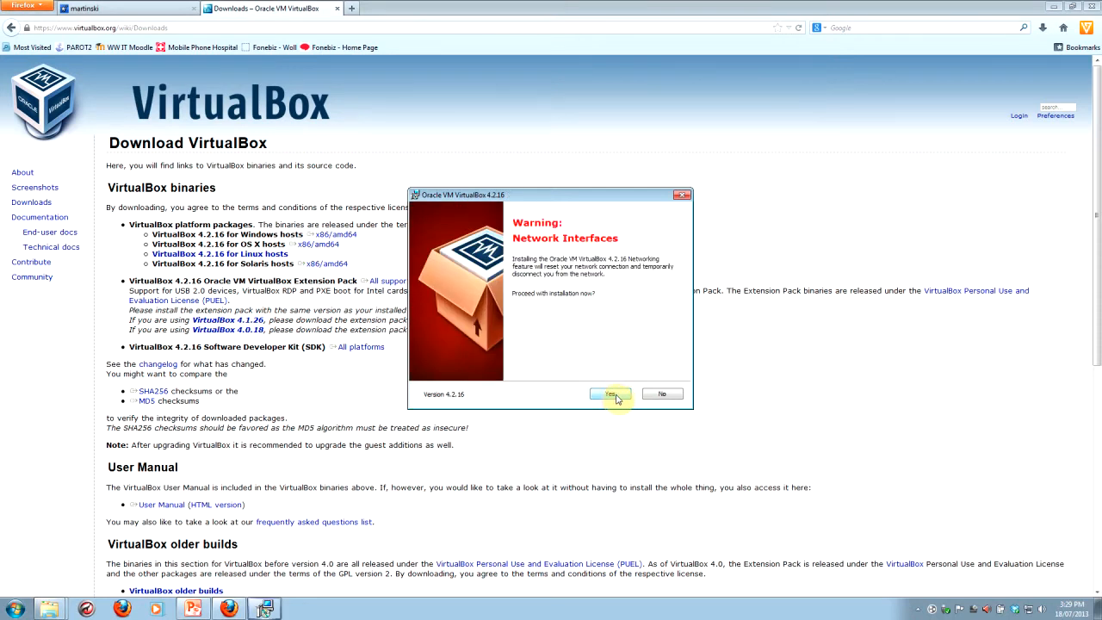
click(615, 396)
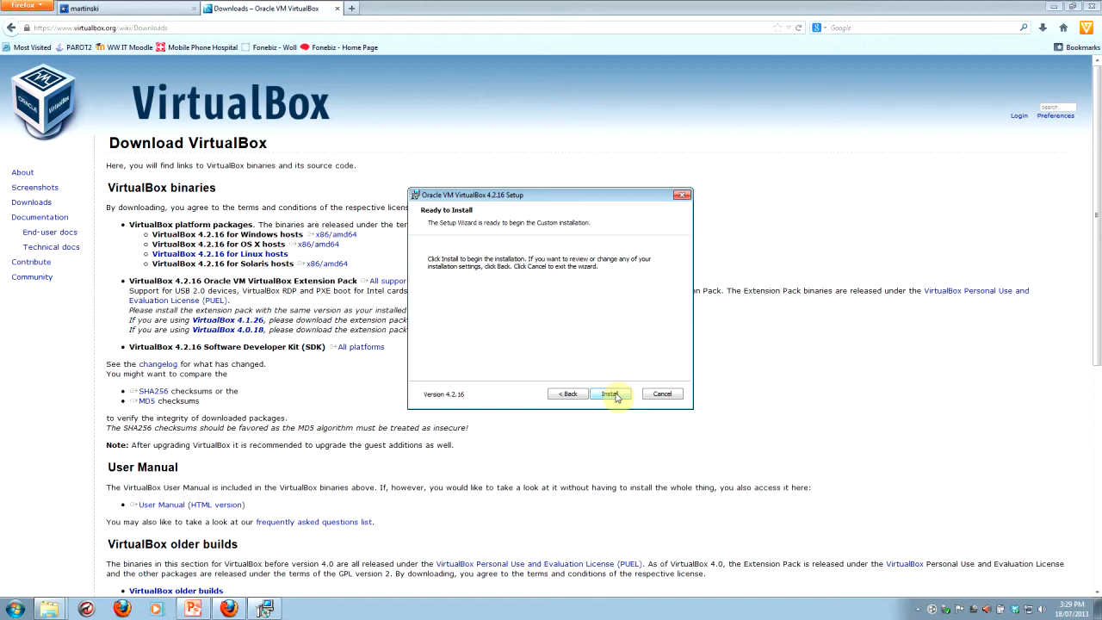
click(616, 396)
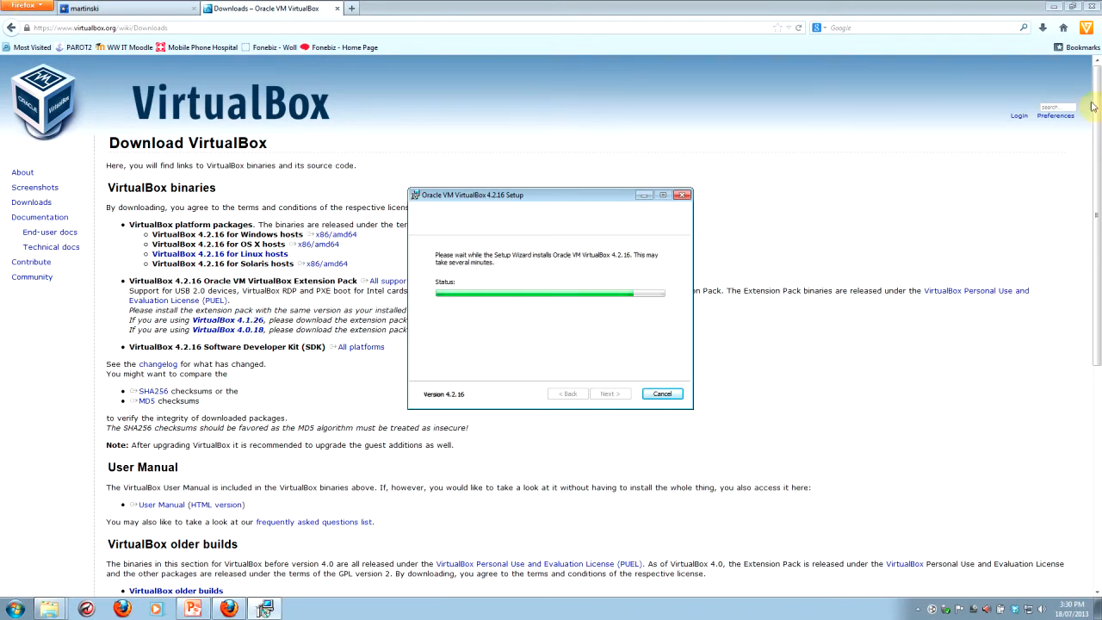
Step: Restore the maximized browser window to a smaller size and try to move it aside to expose the desktop
click(1073, 7)
click(1073, 7)
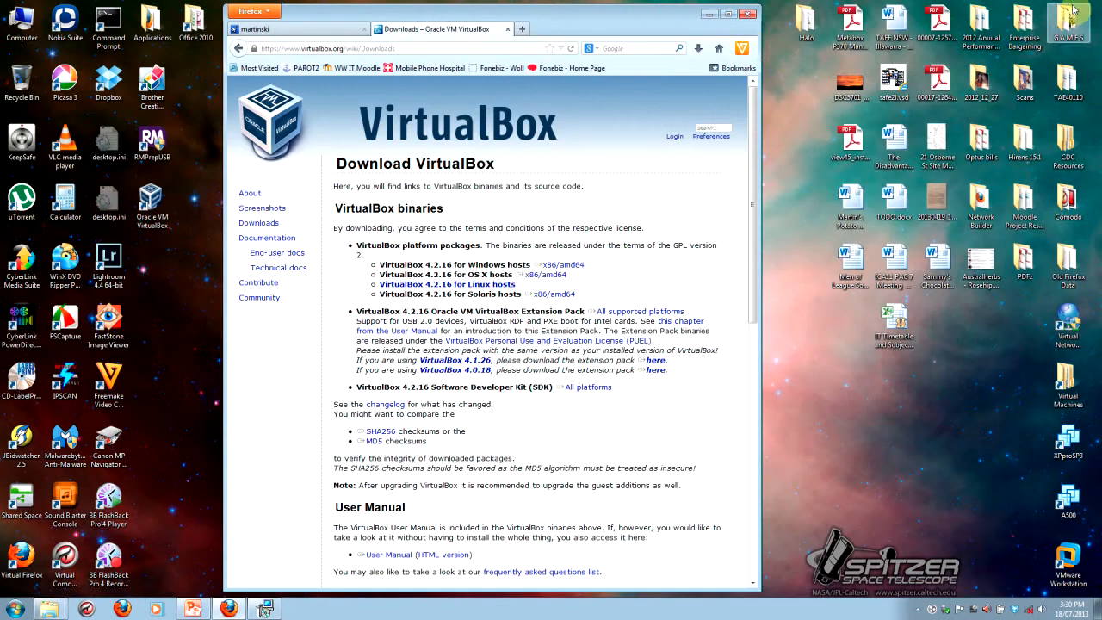
drag(670, 19, 933, 29)
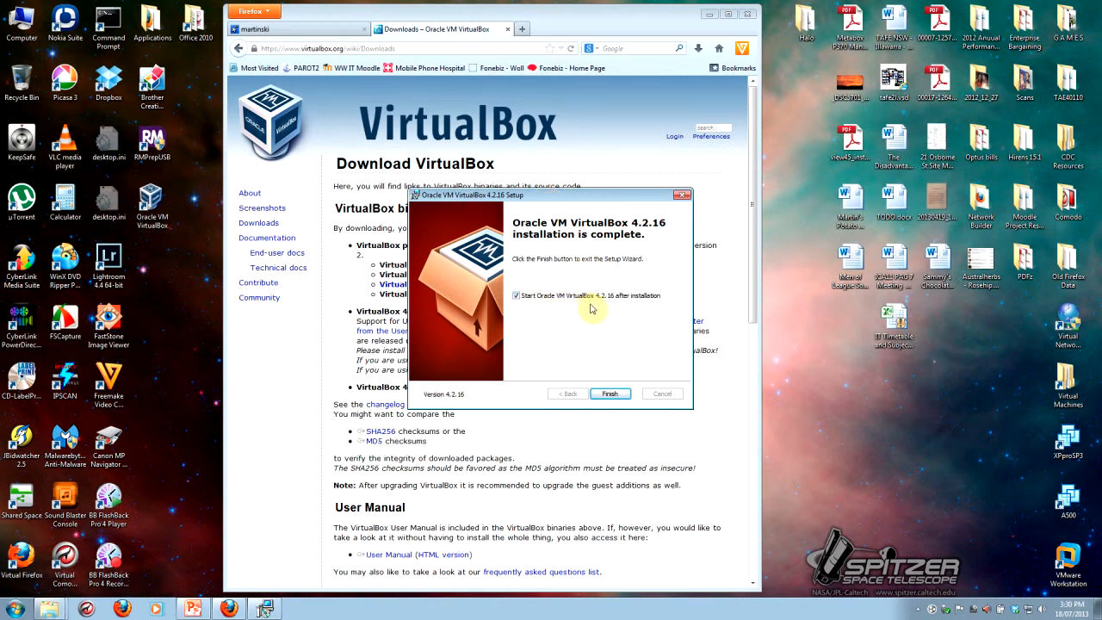
Step: Turn off starting VirtualBox after installation and finish the setup wizard
click(516, 298)
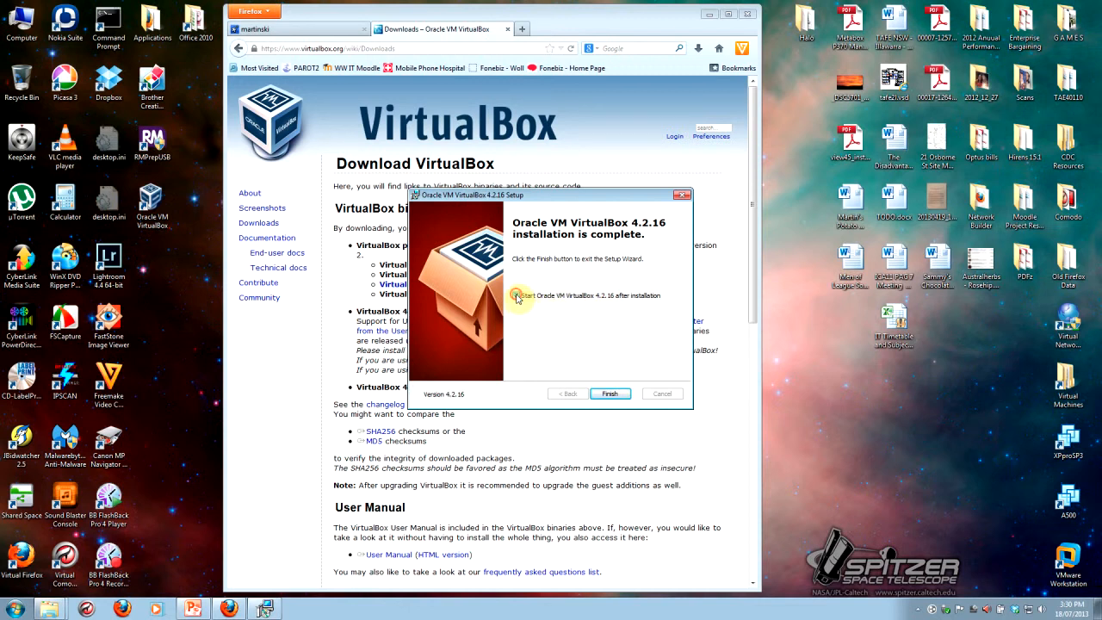
click(610, 395)
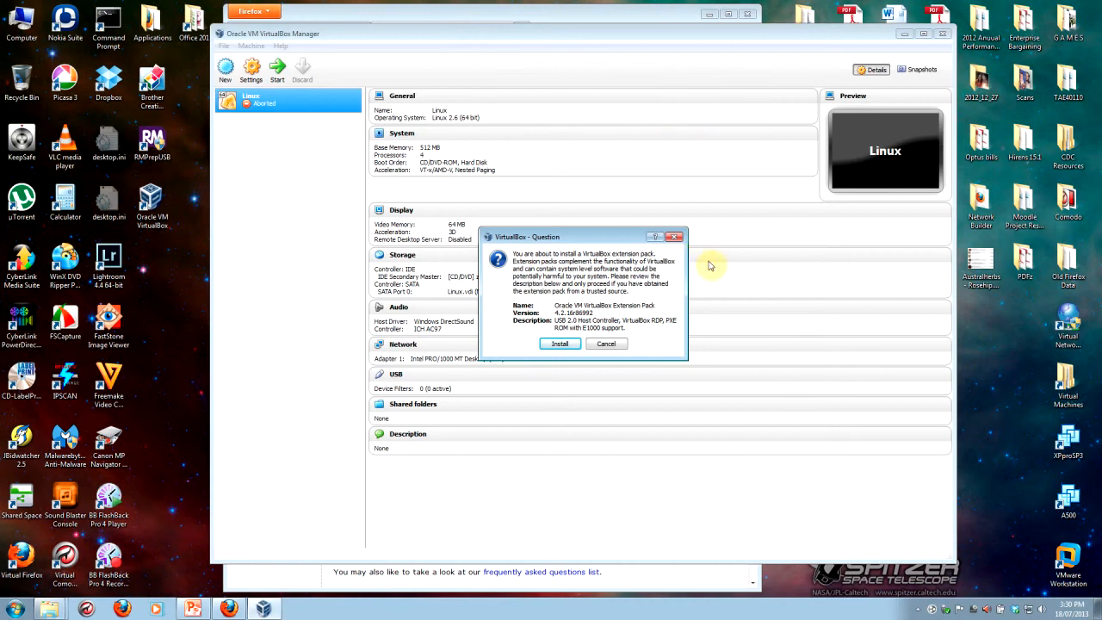
Step: Install the Oracle VM VirtualBox Extension Pack, reading through and agreeing to its license
click(562, 346)
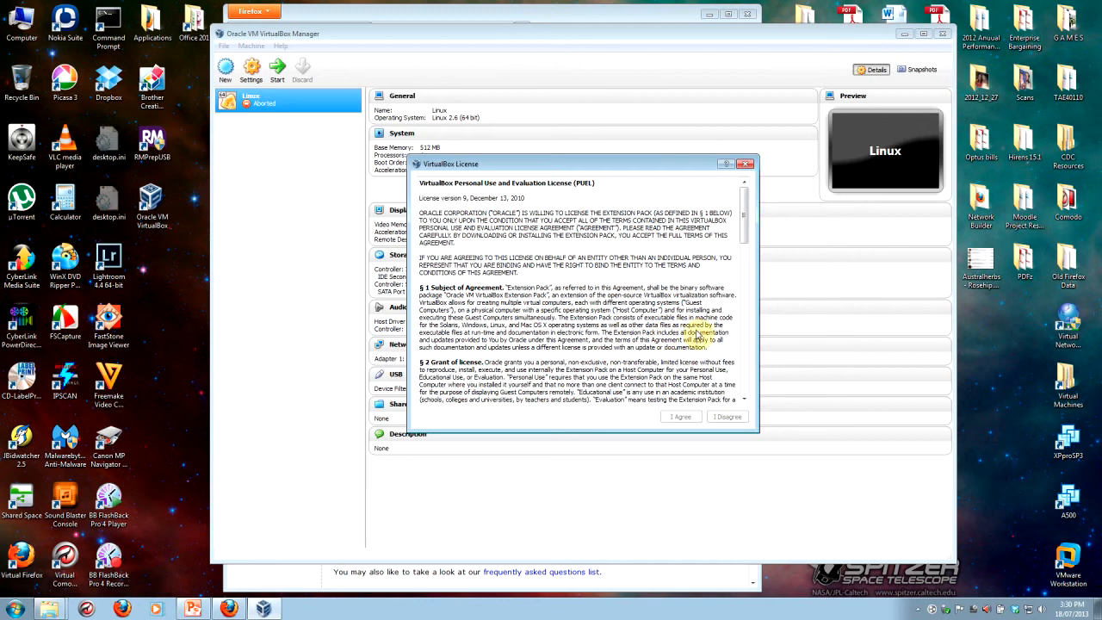
drag(745, 213, 748, 365)
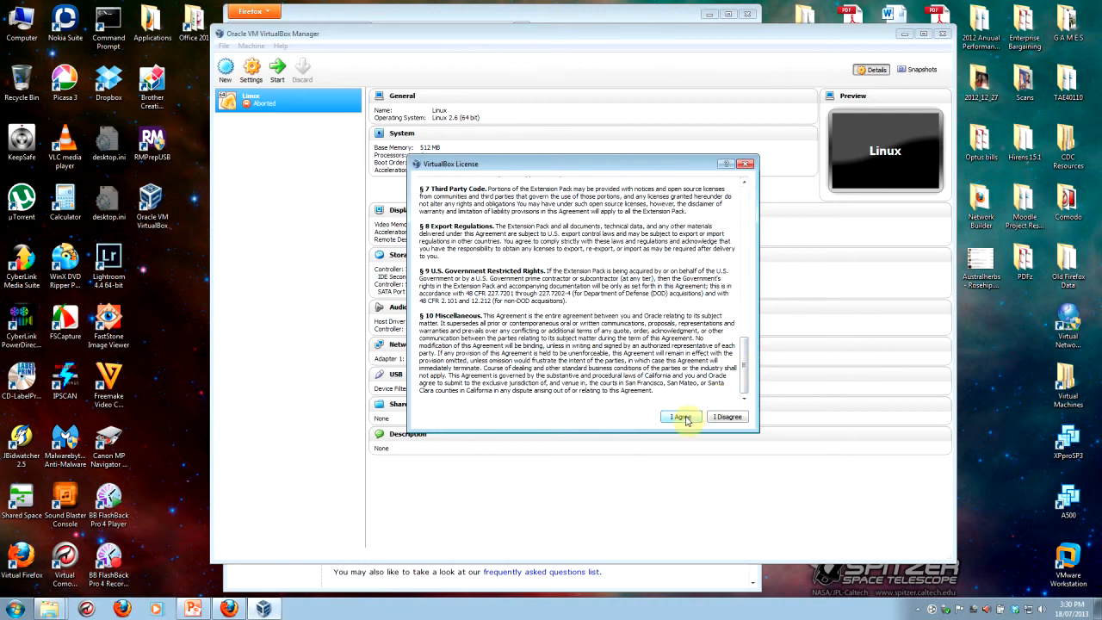
click(681, 417)
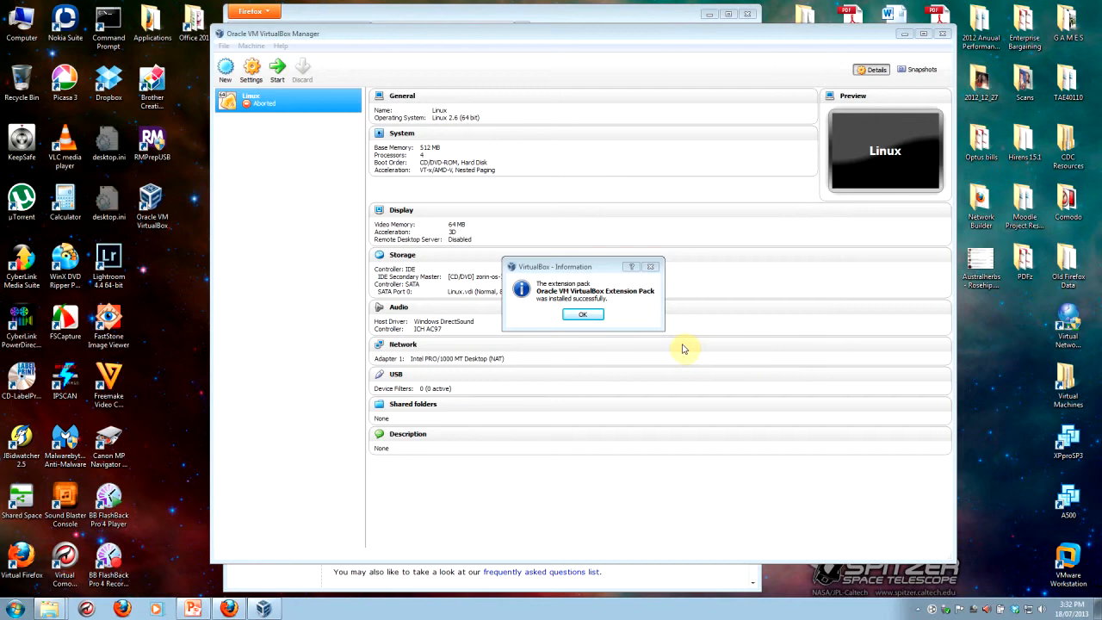
click(593, 317)
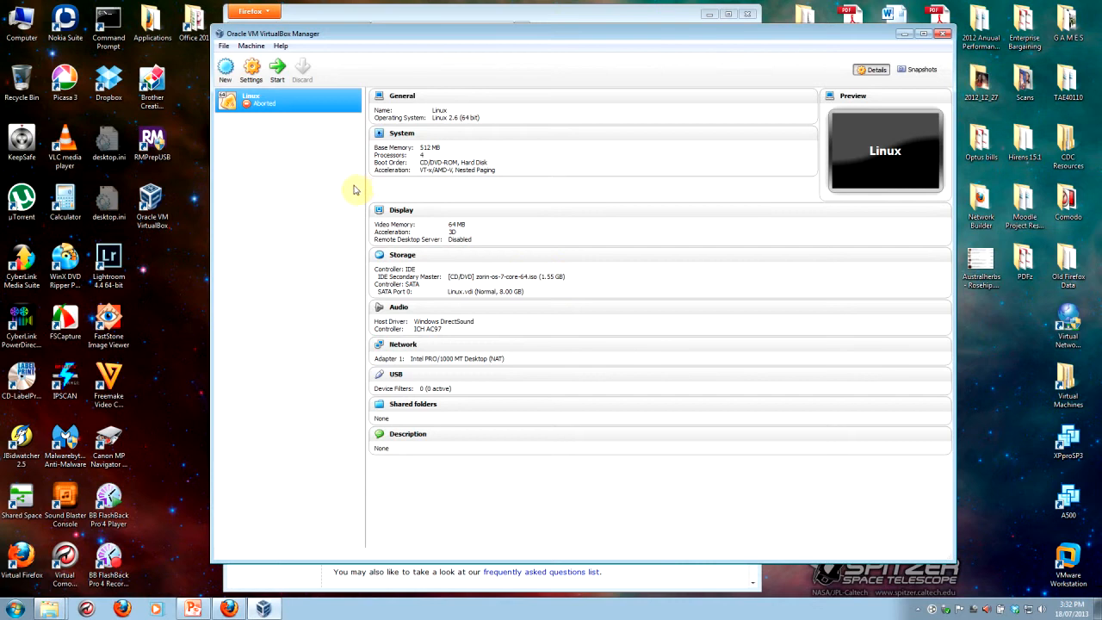
Step: Open the global VirtualBox preferences and check the installed extension packages
click(223, 45)
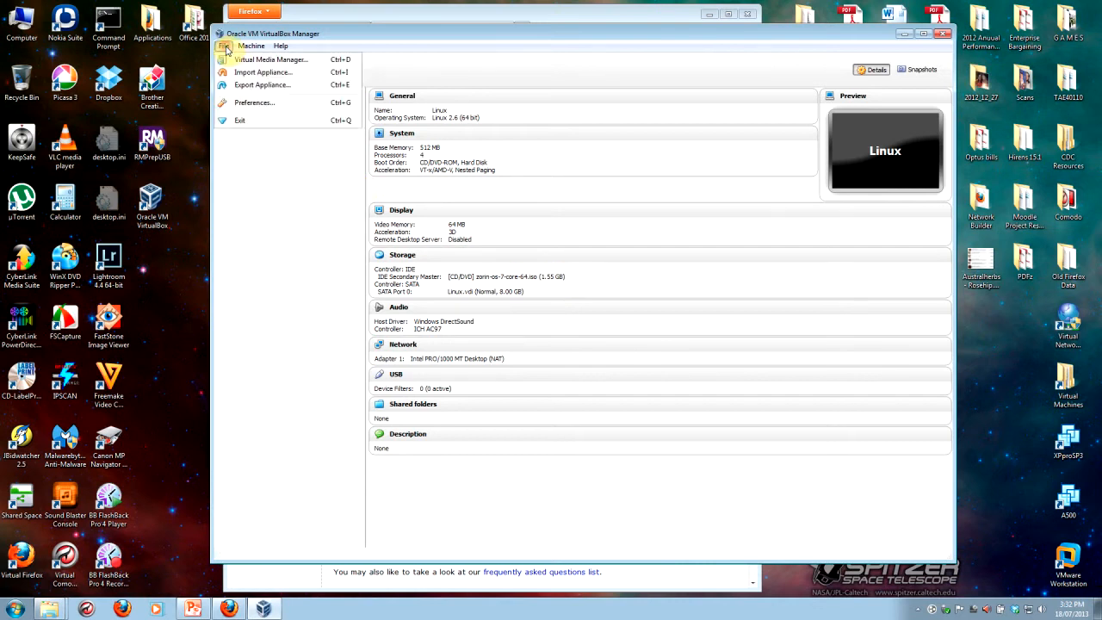
click(245, 104)
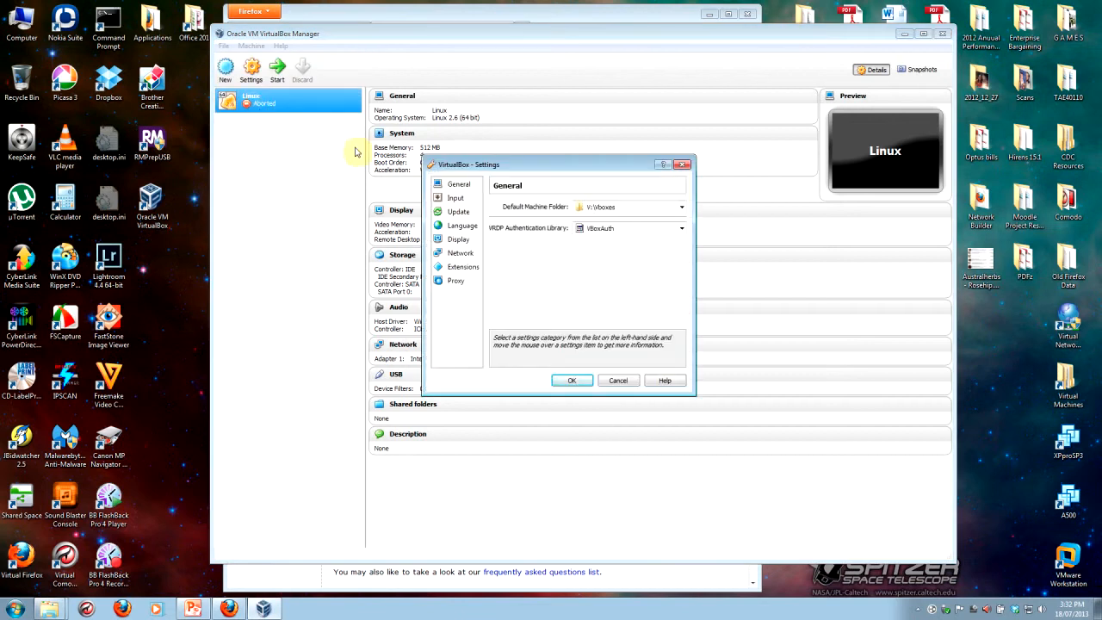
click(461, 272)
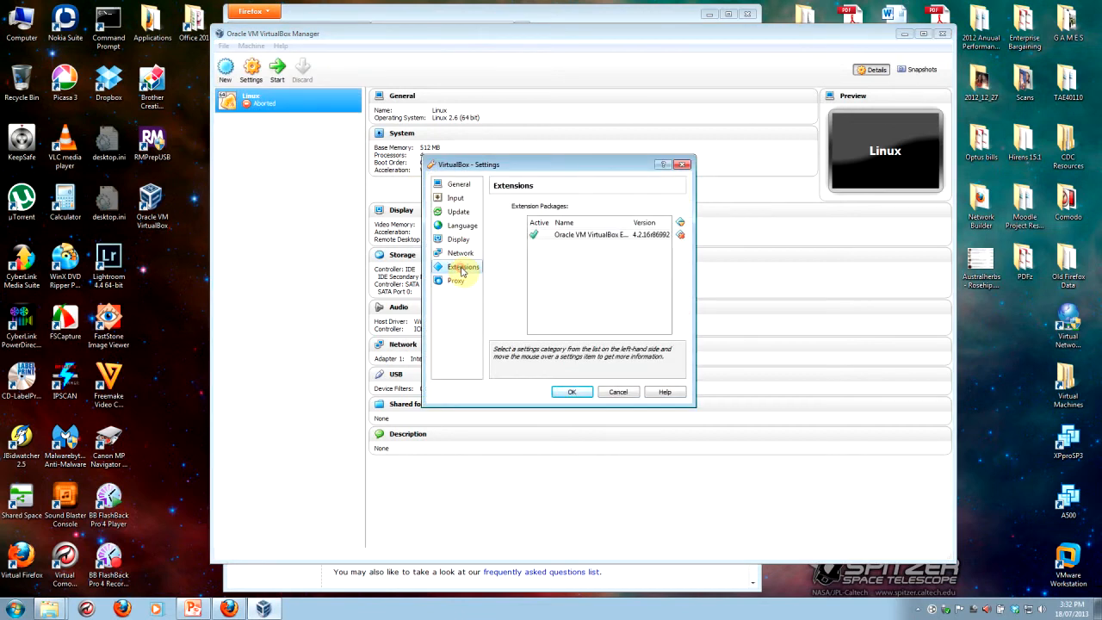
Step: Set the default machine folder to the Vboxes folder on the VMz (V:) drive and save the general preferences
click(456, 186)
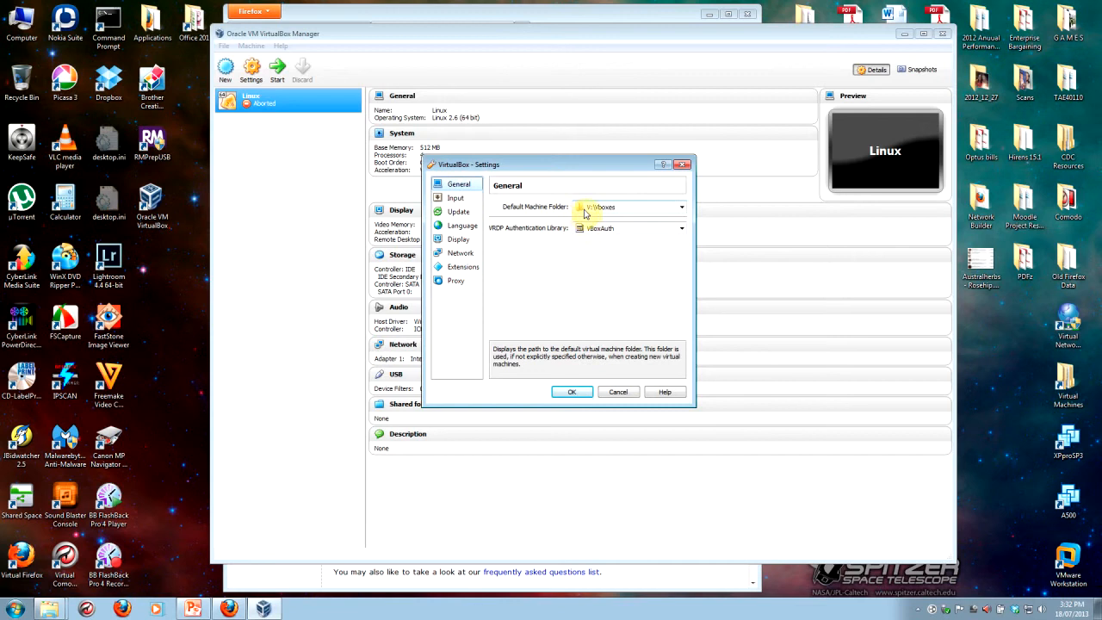
click(681, 209)
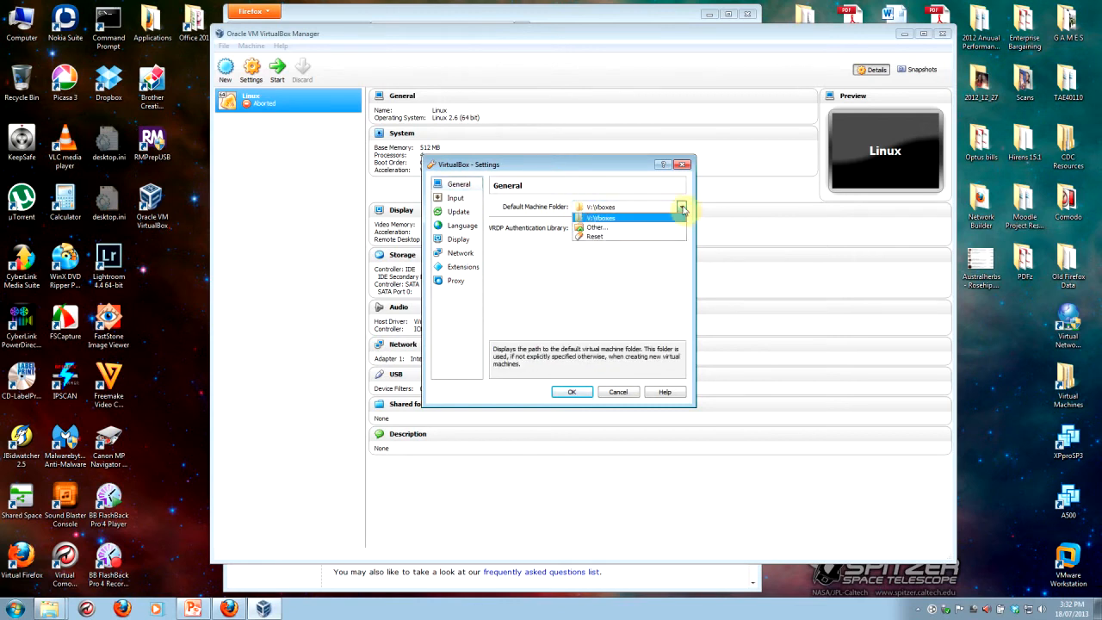
click(602, 229)
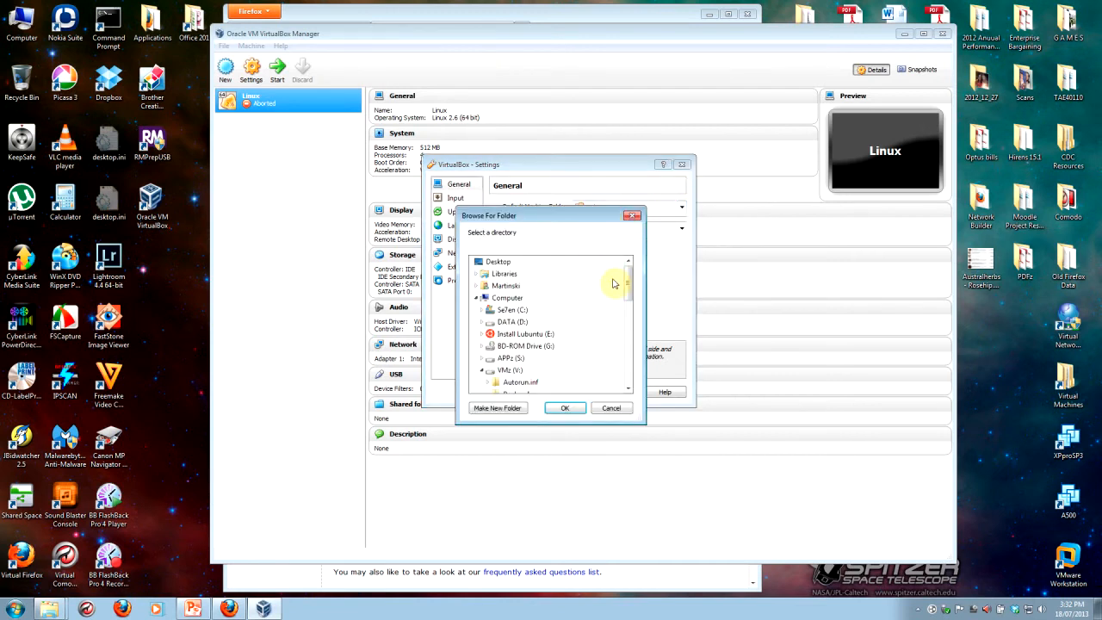
click(508, 370)
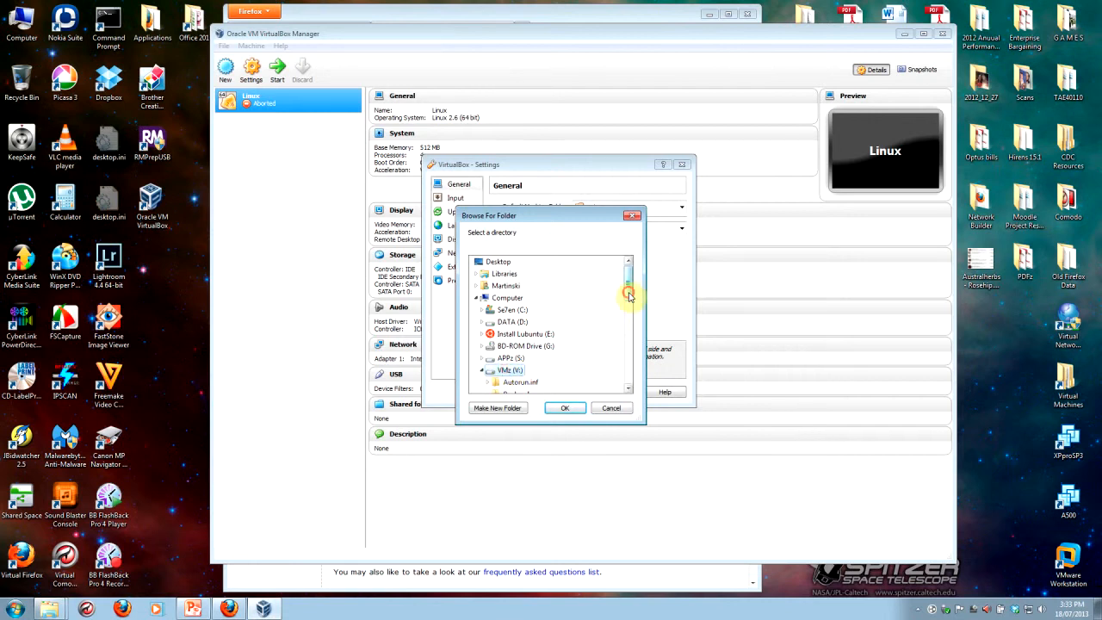
drag(627, 290, 632, 307)
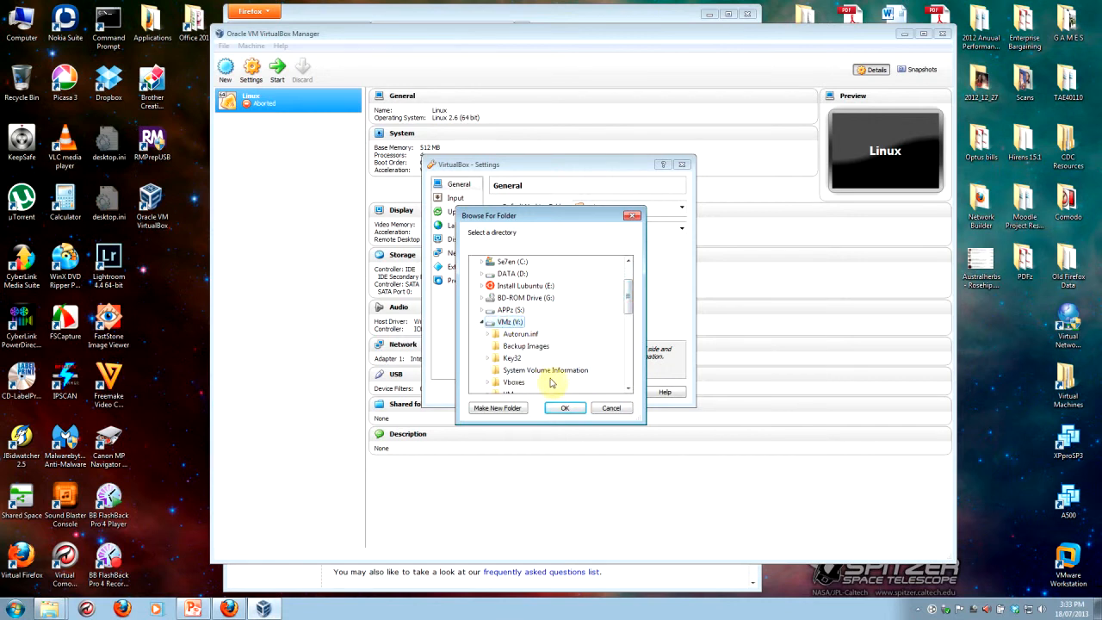
scroll(628, 307, down, 2)
click(513, 326)
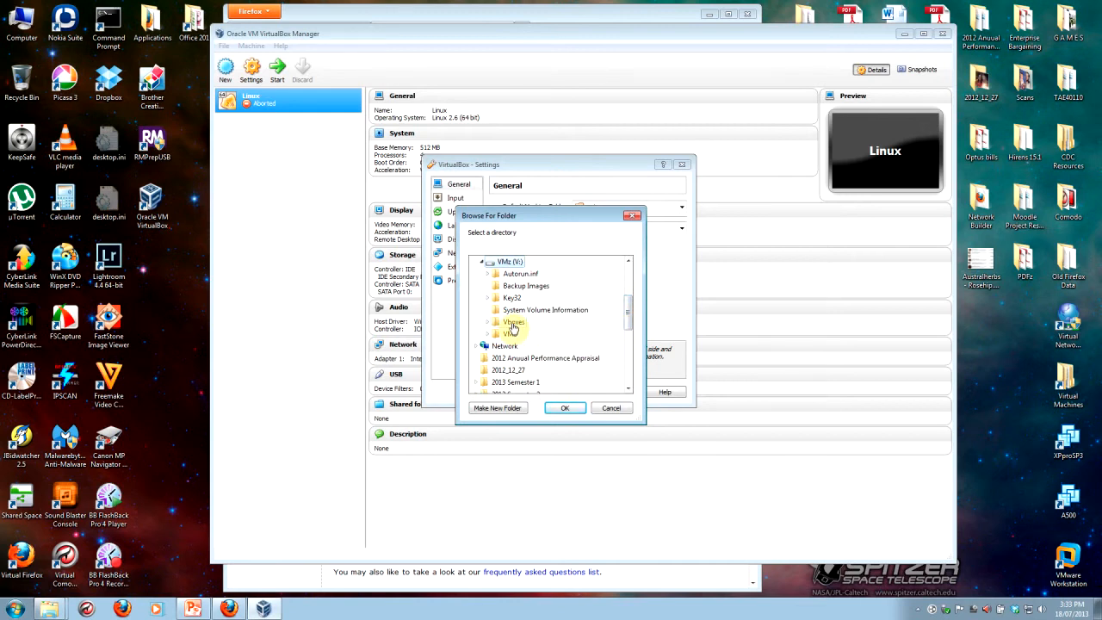
scroll(514, 326, up, 2)
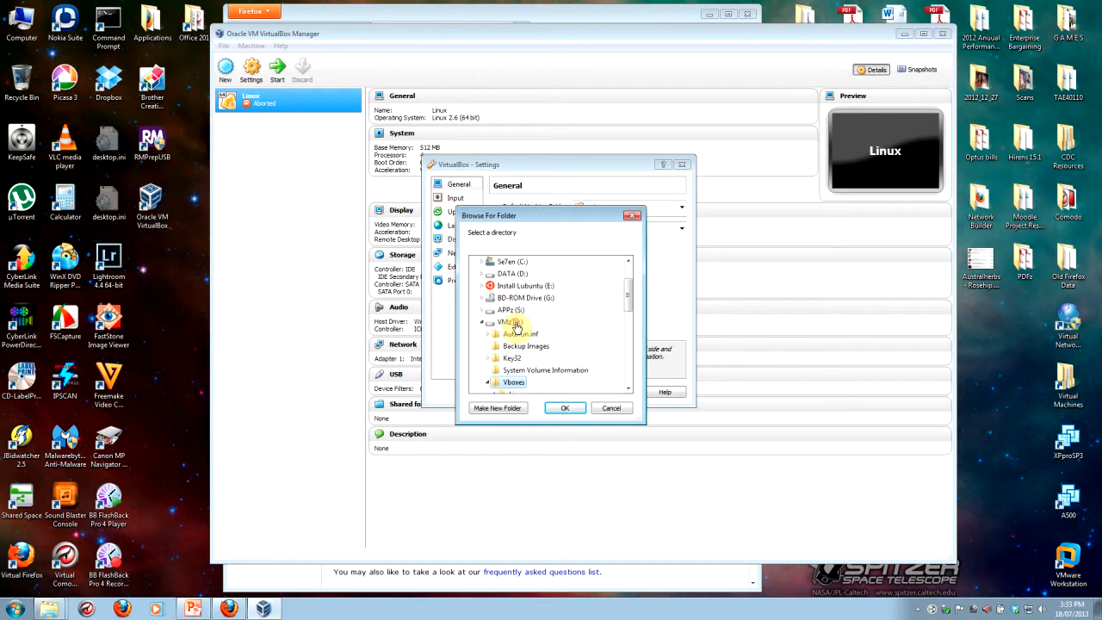
click(566, 409)
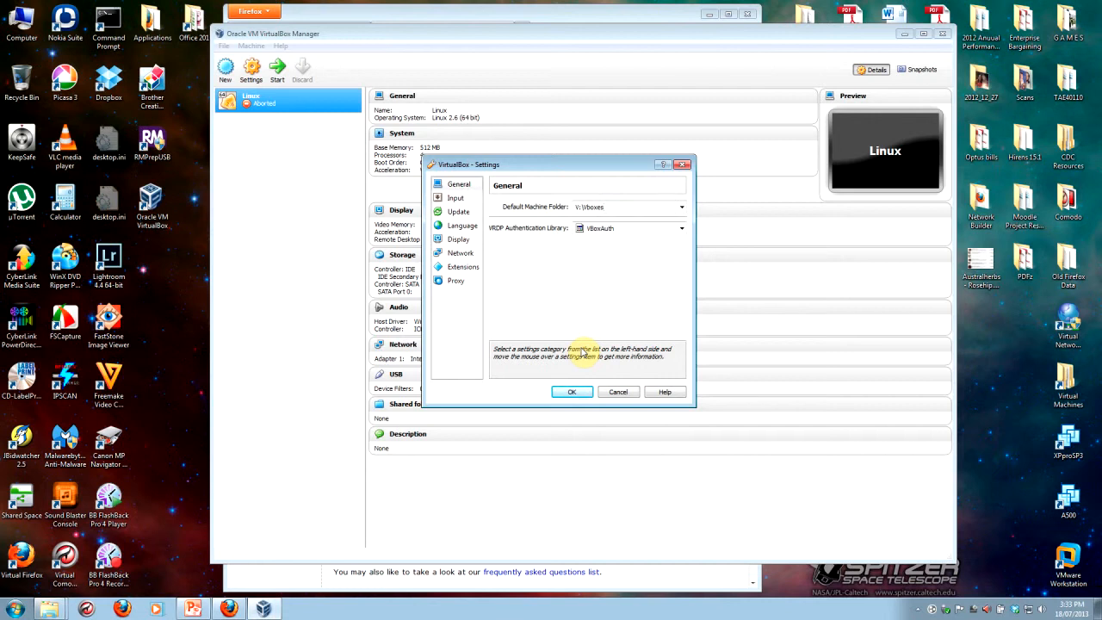
click(572, 392)
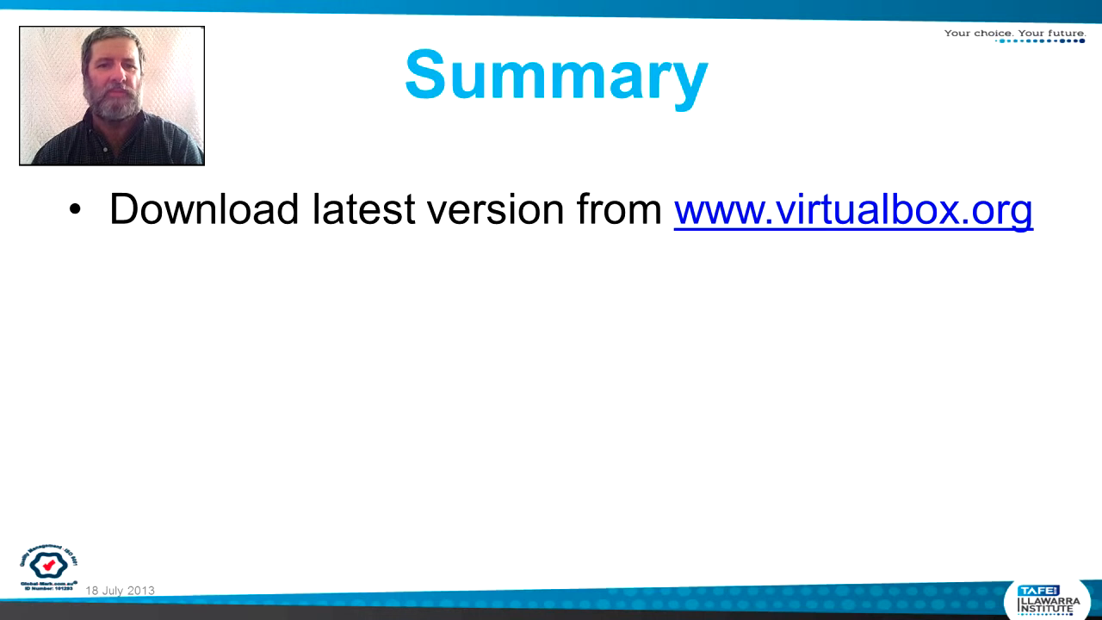
key(Right)
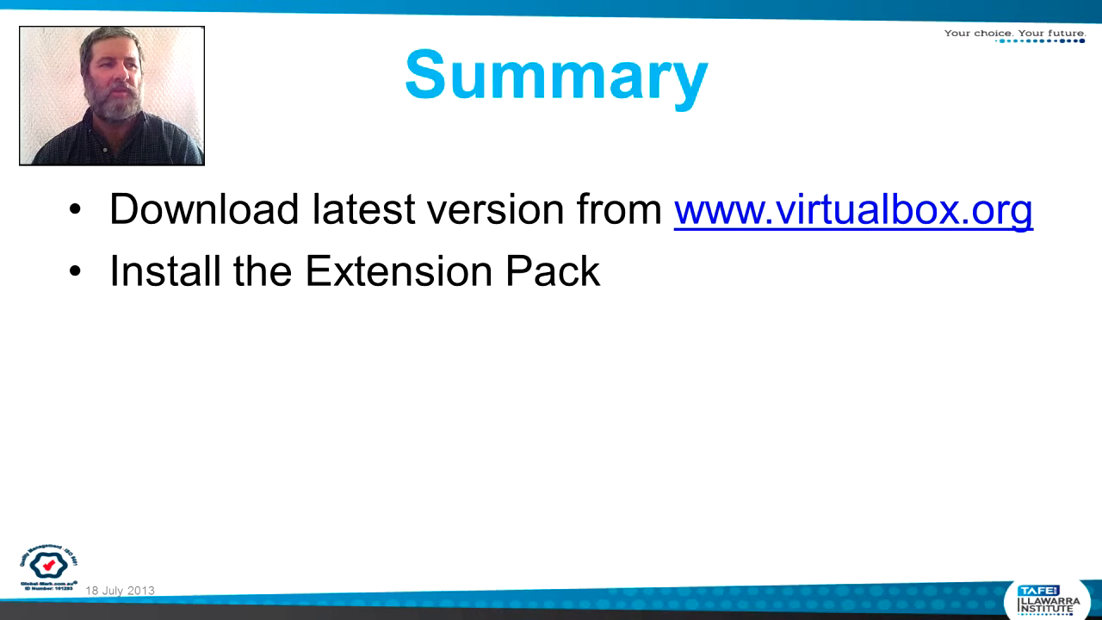
key(Right)
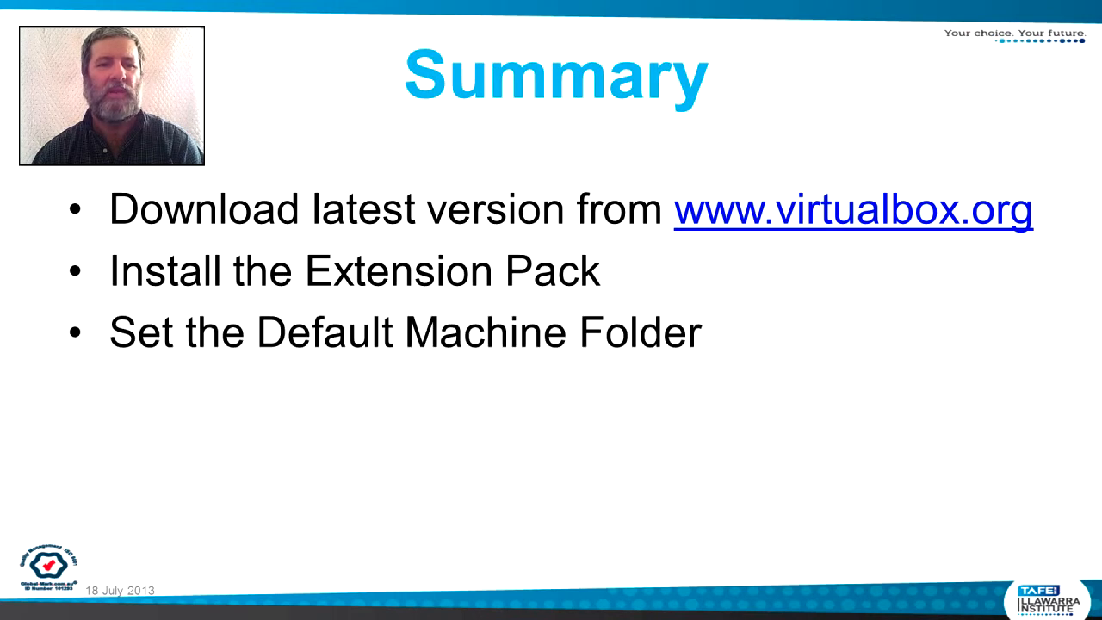